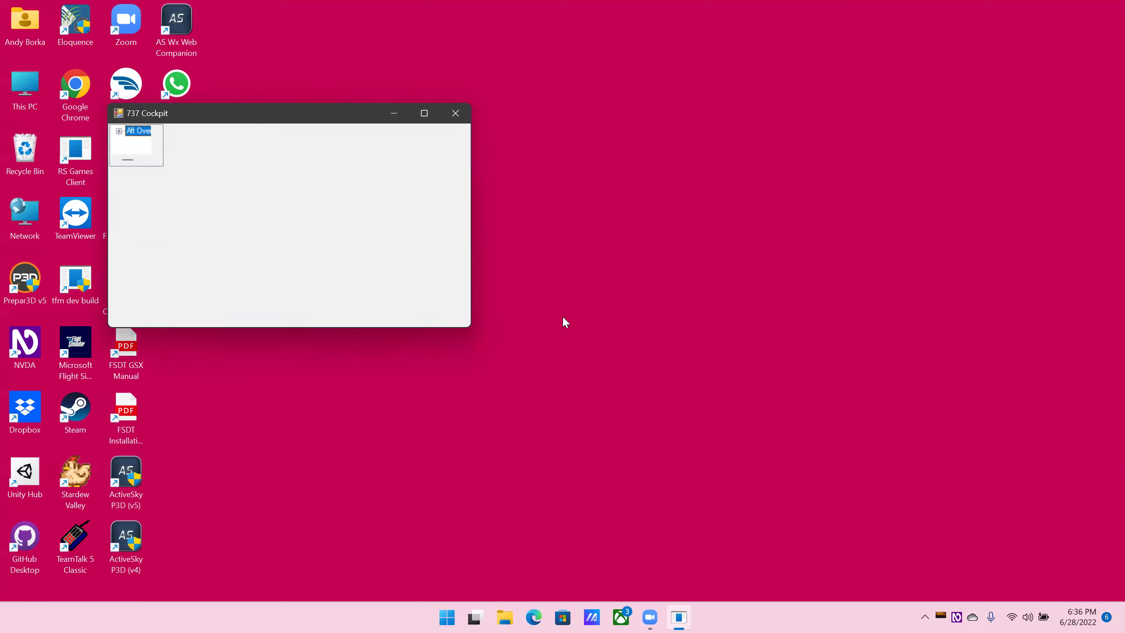
Expand Aft Overhead, confirm the PSEU light reads off, then show the Service interphone panel
key(Right)
key(Down)
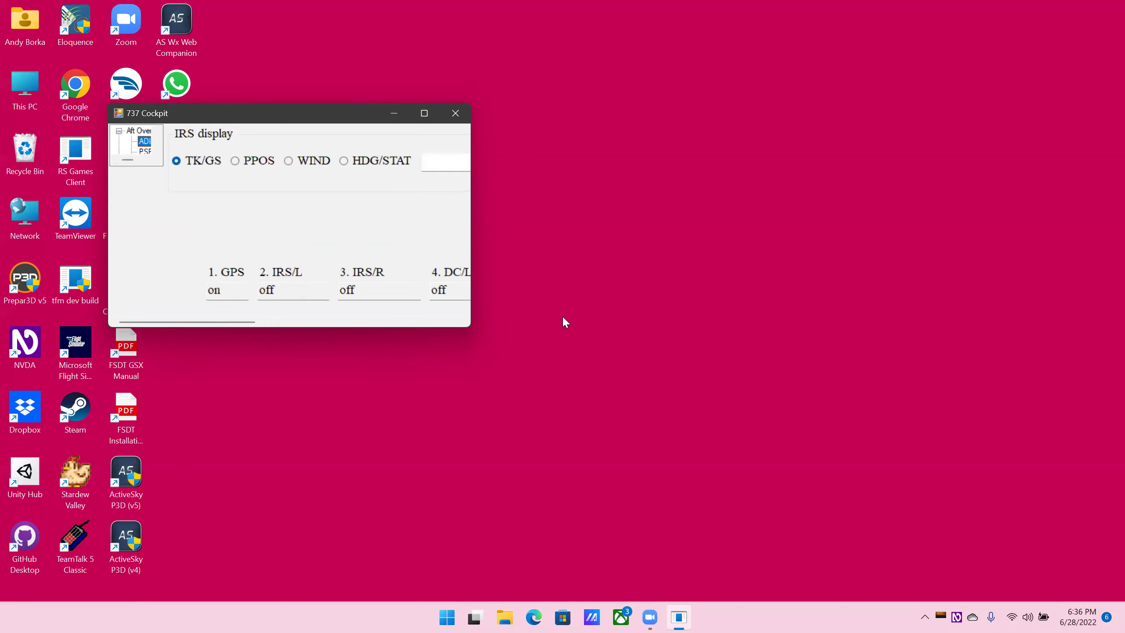
key(Down)
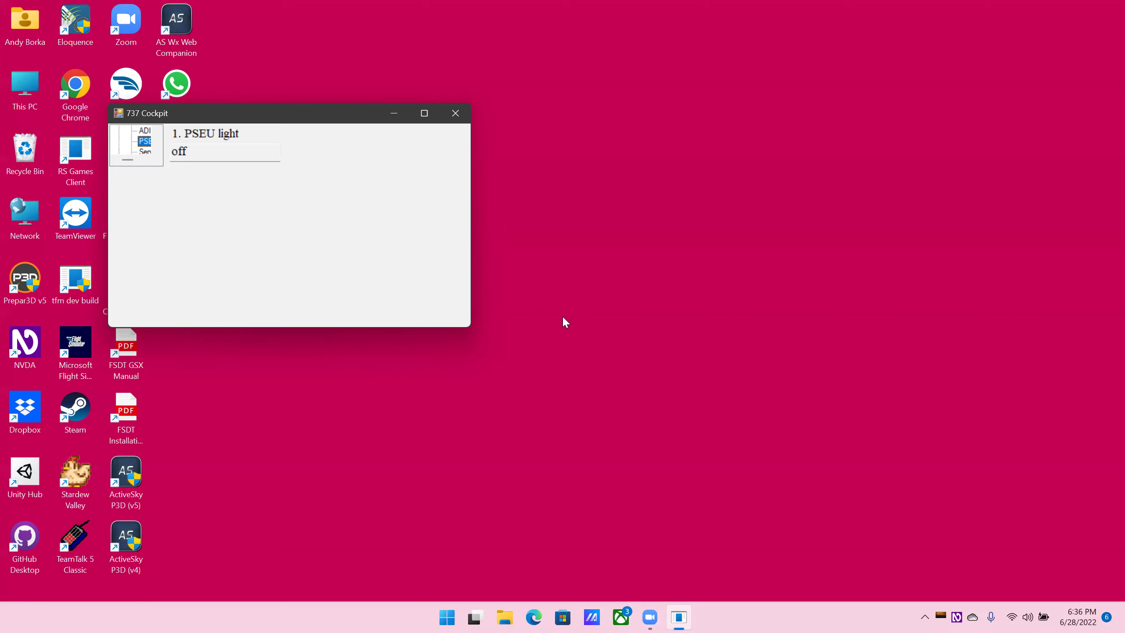
key(Tab)
key(shift+Tab)
key(Tab)
key(shift+Tab)
key(Down)
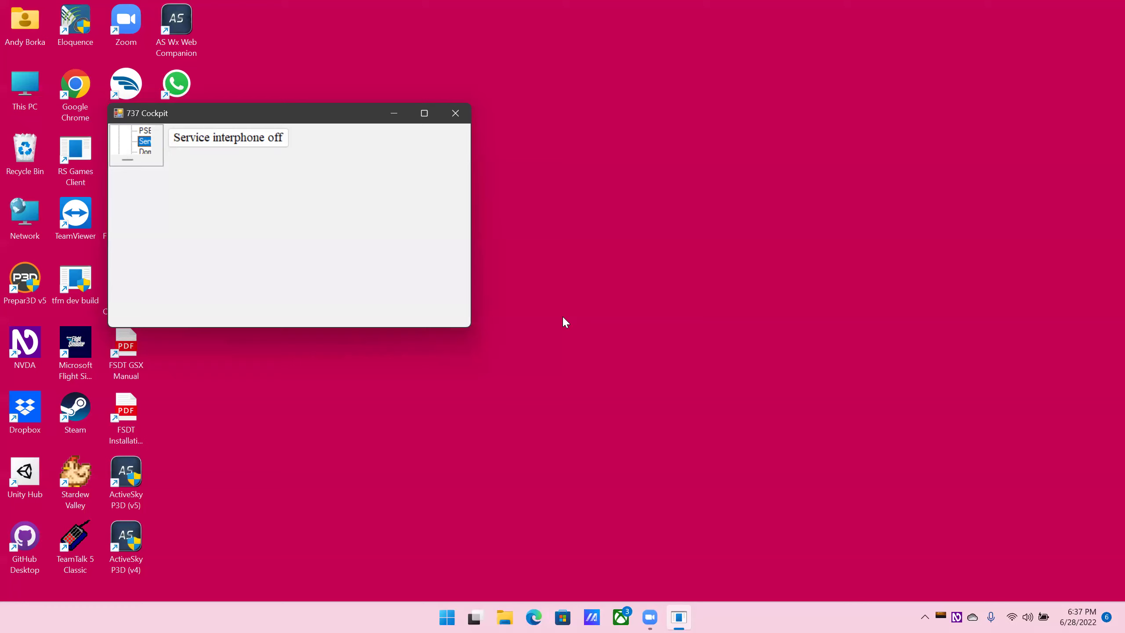
Turn the service interphone switch on
key(Tab)
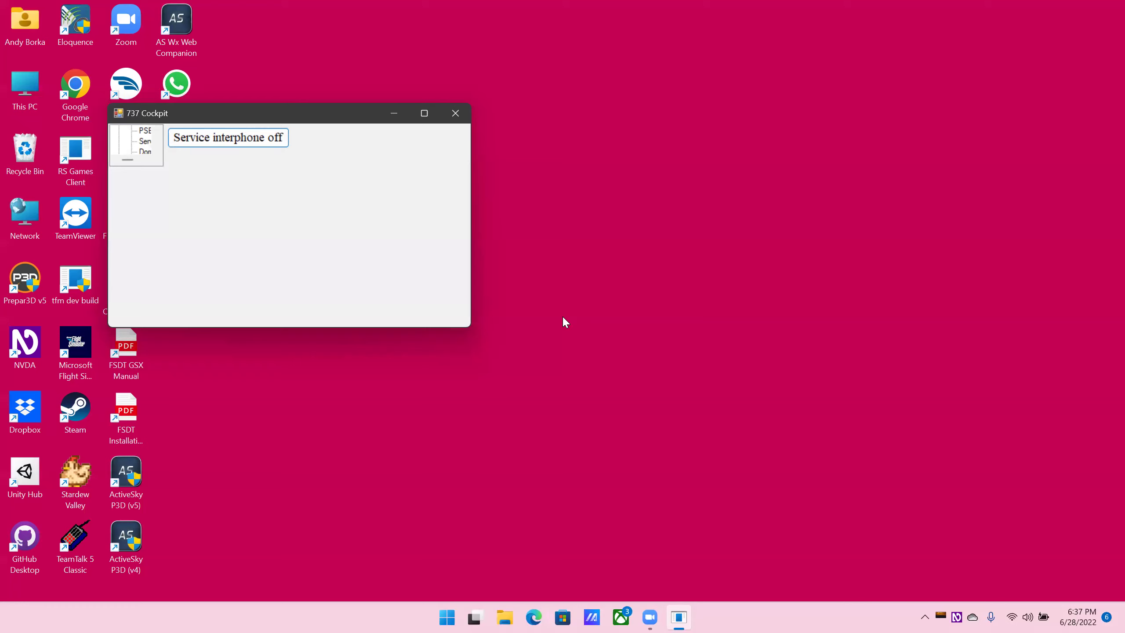
key(shift+Tab)
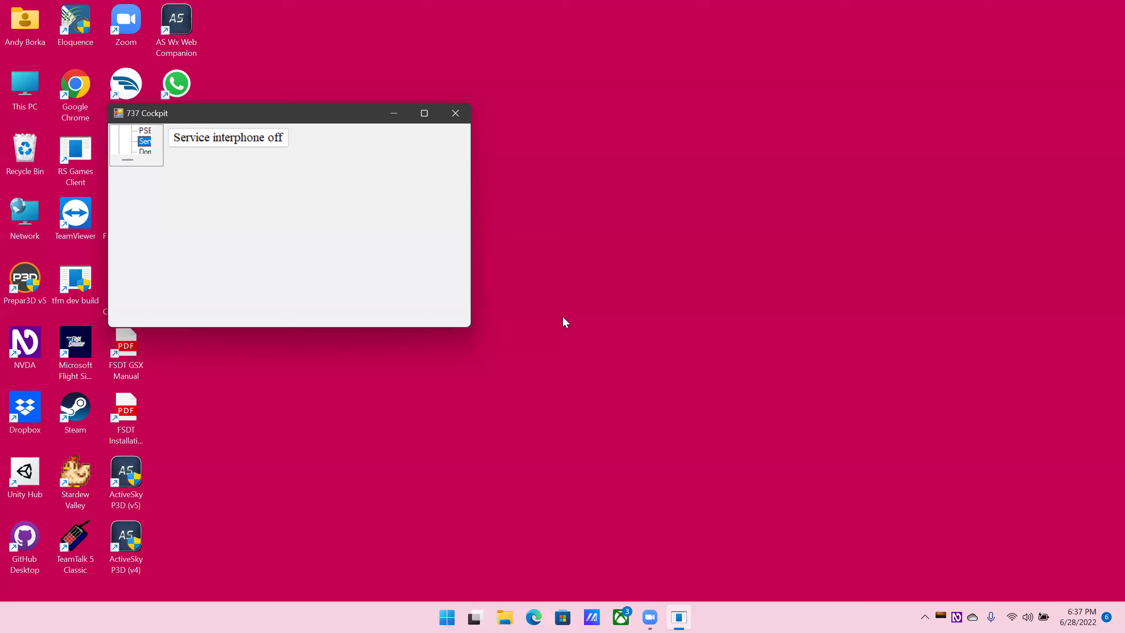
key(Tab)
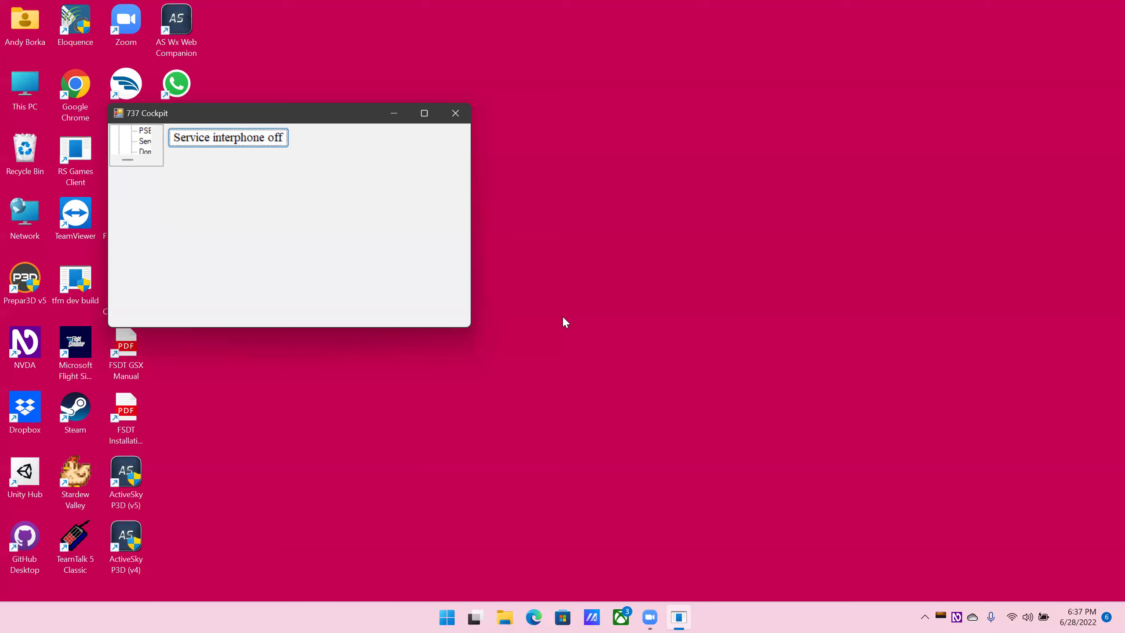
key(space)
key(space)
Switch the service interphone back off and close the 737 Cockpit window
key(shift+Tab)
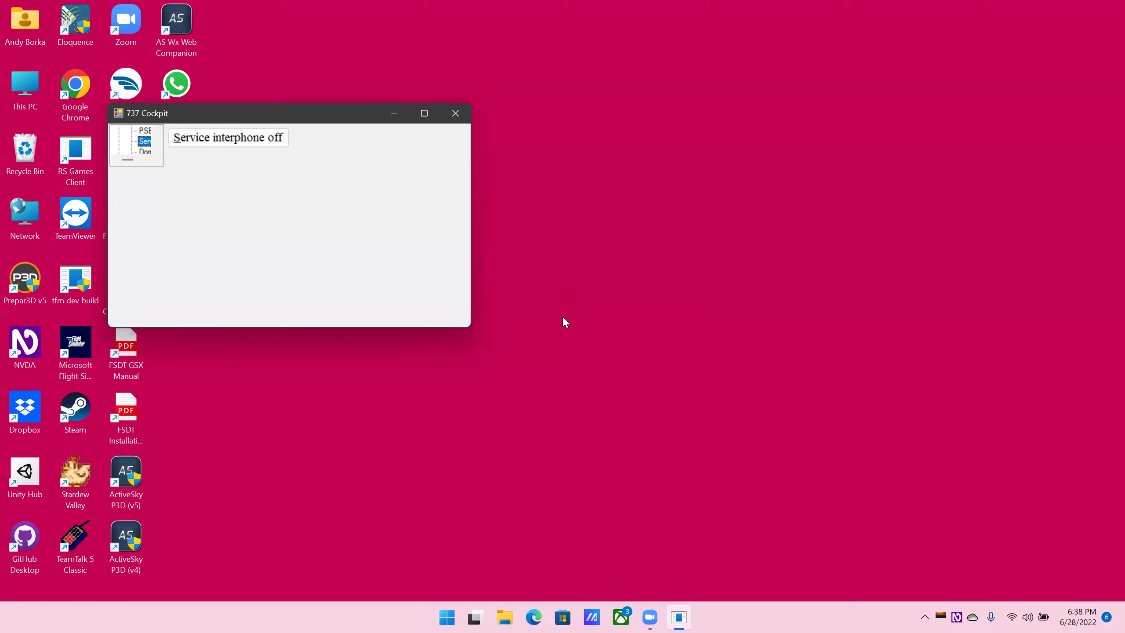
key(alt+s)
key(space)
key(alt+F4)
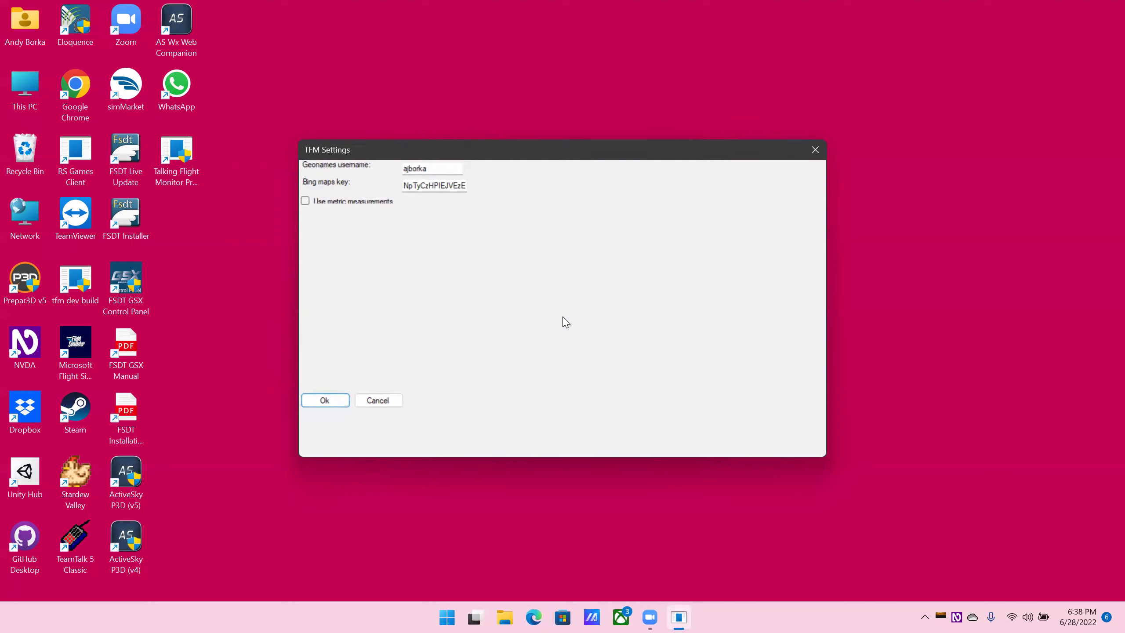
Advance TFM Settings to the page with Alternate (F1-F6) layout and 'Speak perf init complete'
key(ctrl+Tab)
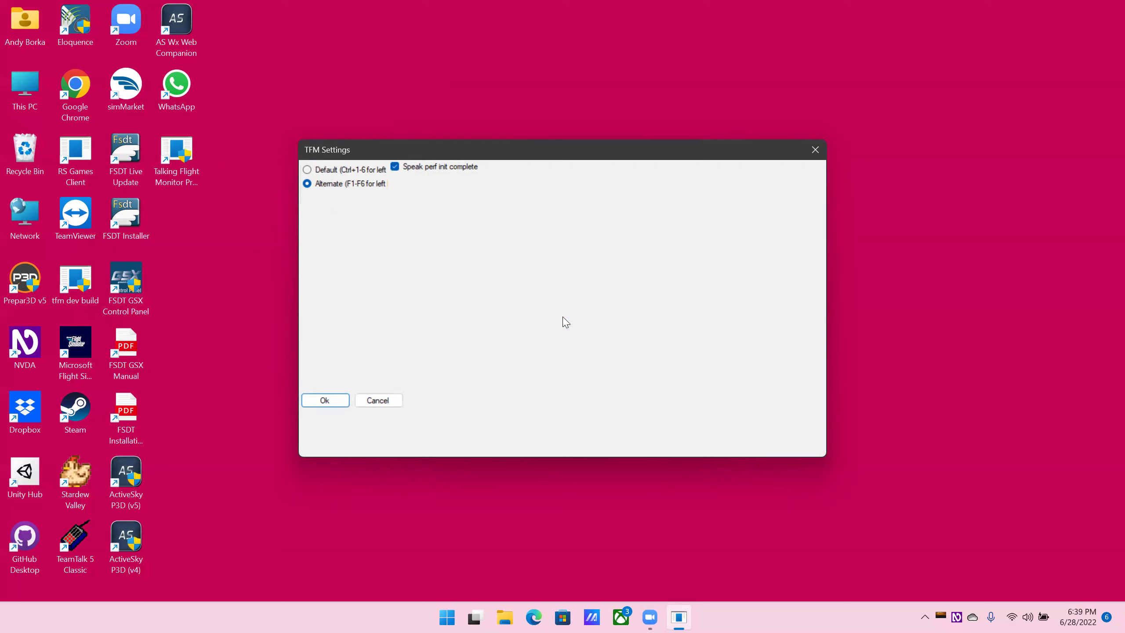
Page to the 'PSEU warning light' speech option and leave it checked
key(ctrl+Tab)
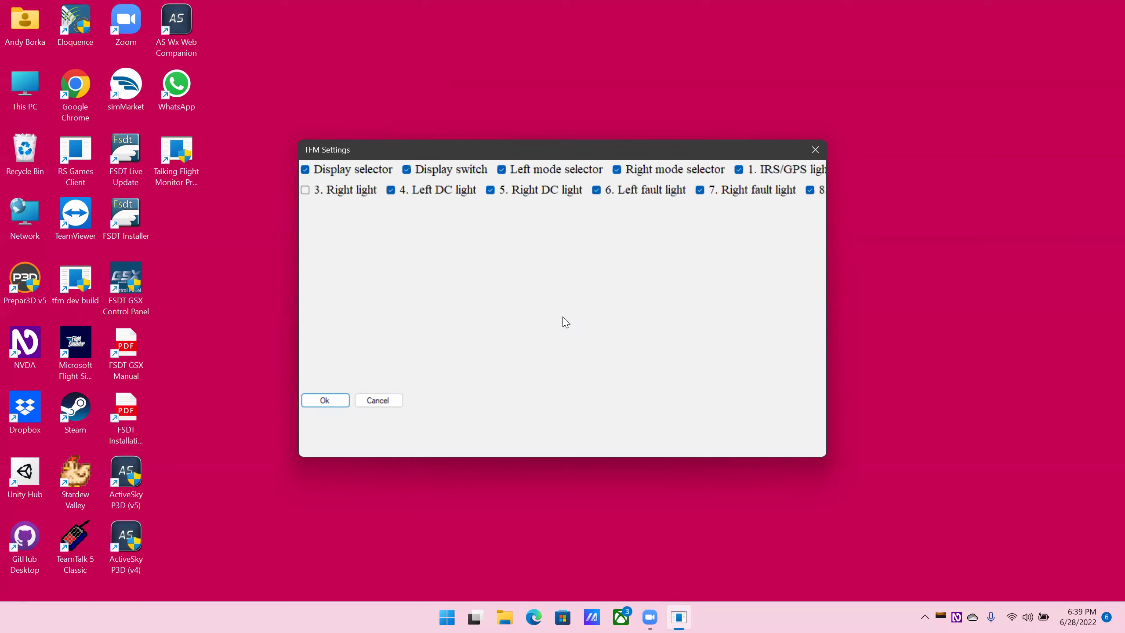
key(ctrl+Tab)
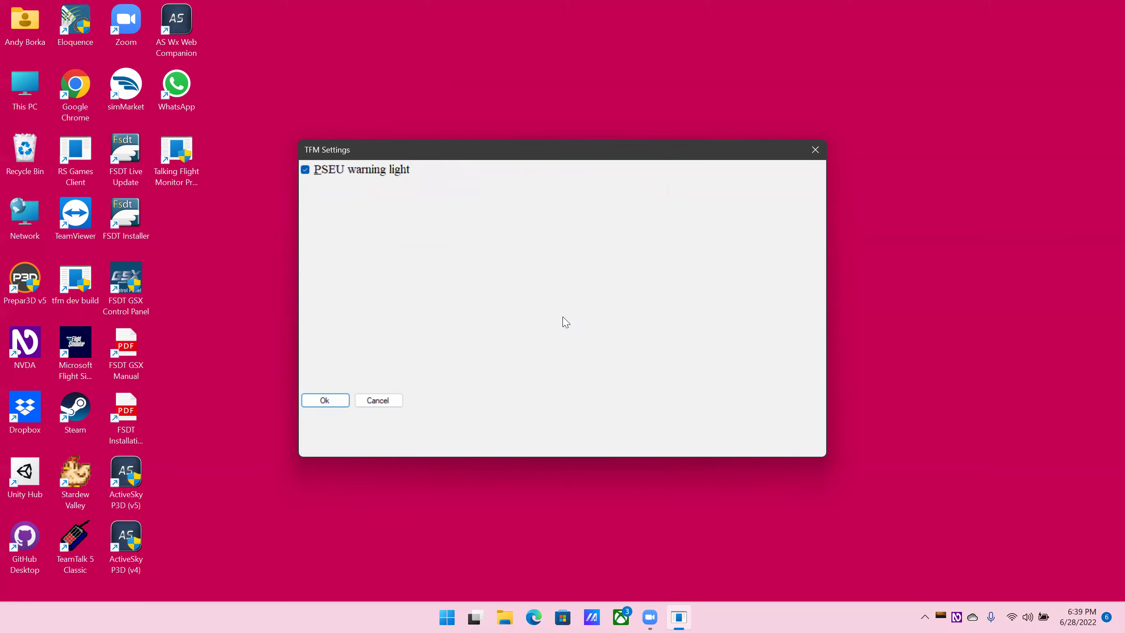
key(ctrl+Tab)
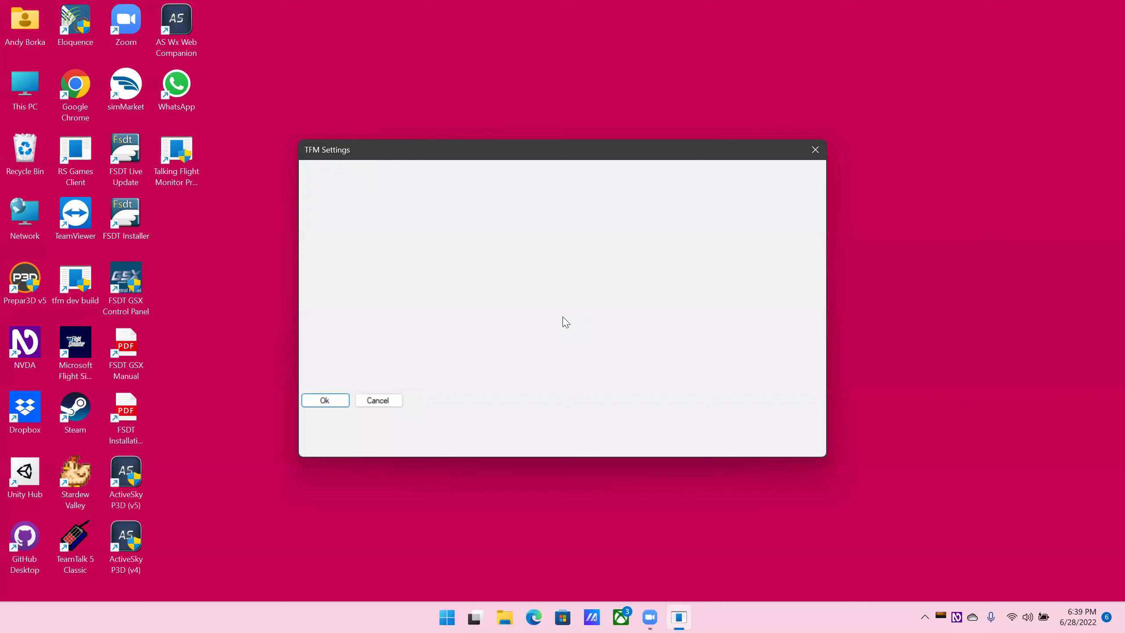
key(ctrl+shift+Tab)
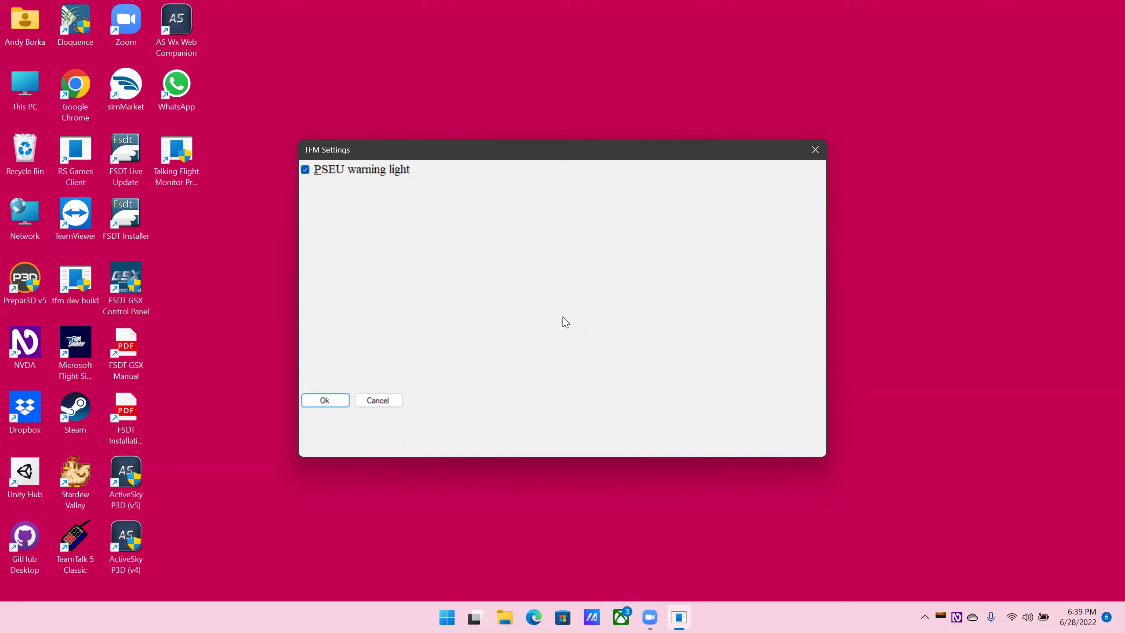
key(Tab)
key(Tab)
key(Tab)
Leave the 'Service interphone' speech-event option enabled and close TFM Settings
key(shift+Tab)
key(Tab)
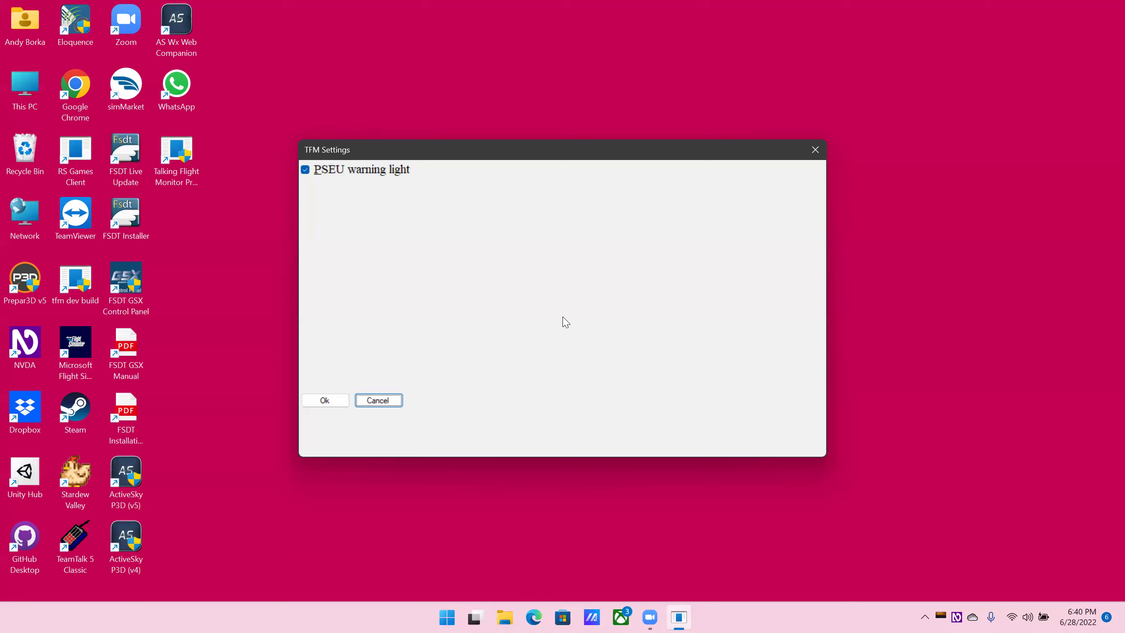
key(shift+Tab)
key(shift+Tab)
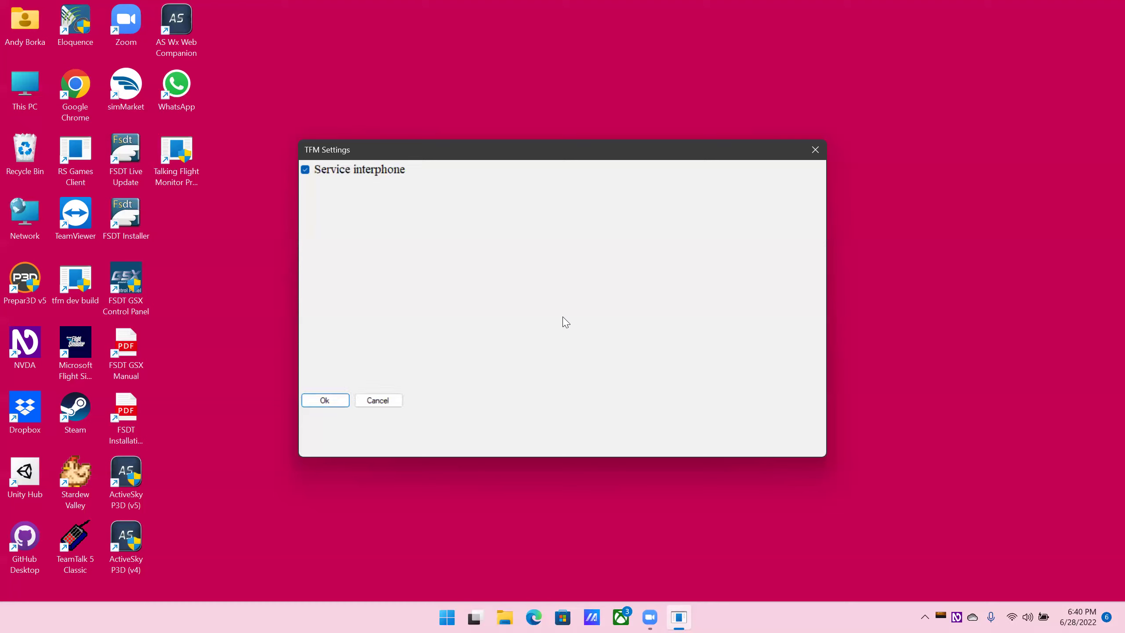
key(Tab)
key(Tab)
key(Tab)
key(alt+s)
key(space)
key(Tab)
key(Return)
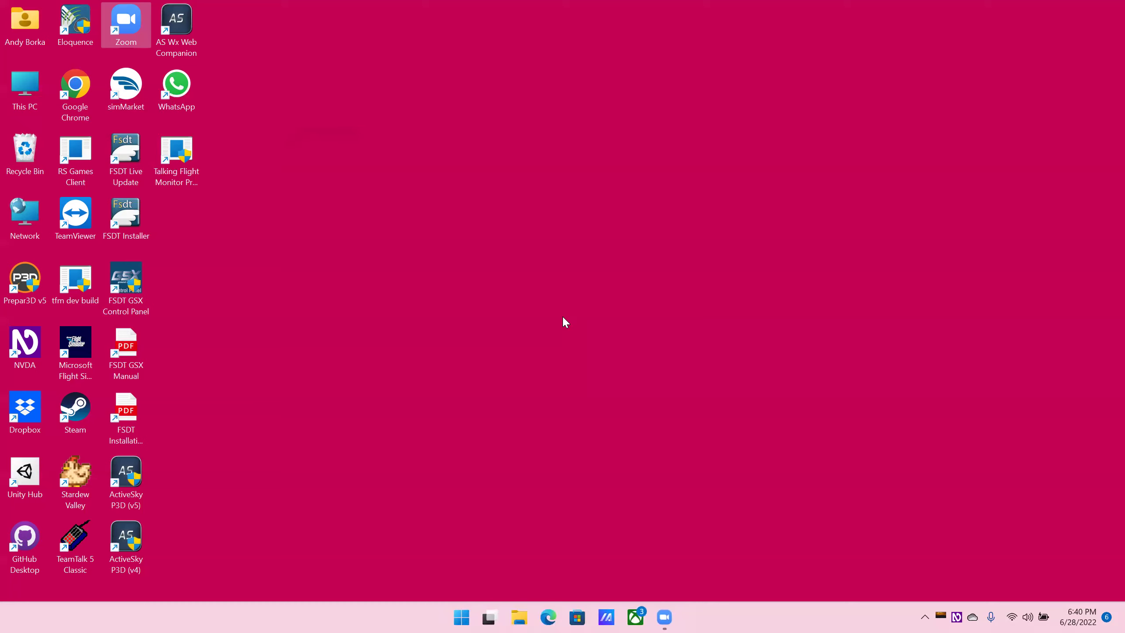
click(564, 322)
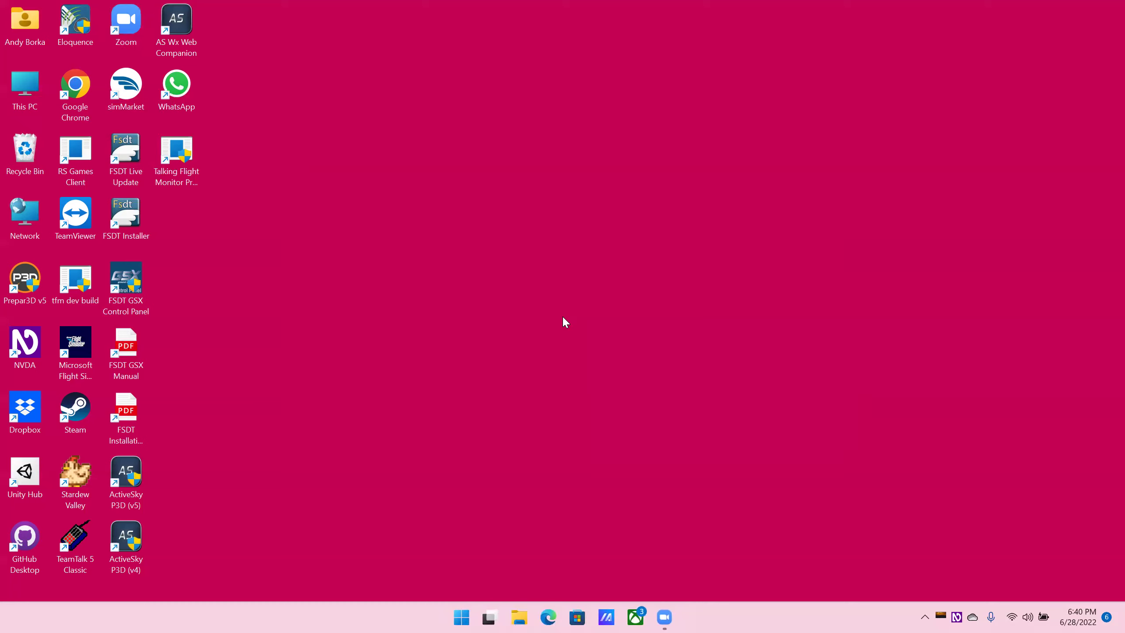